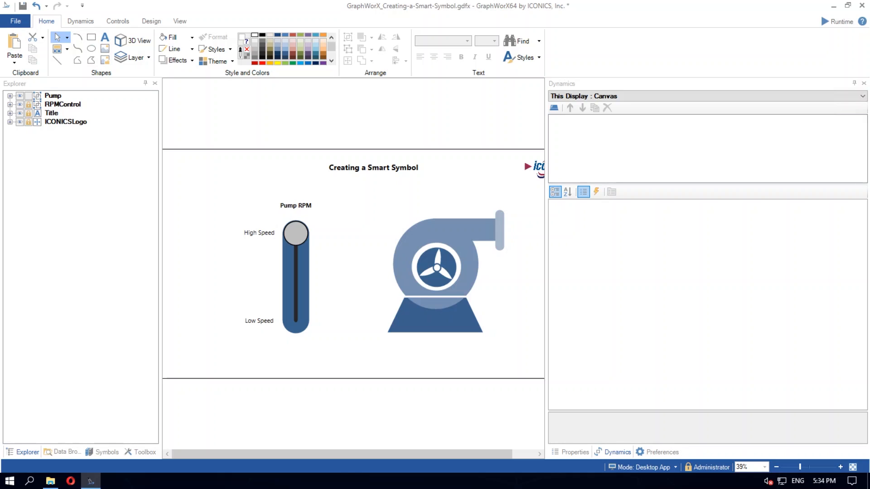
Test the display in runtime by moving the Pump RPM slider to High Speed, and return to configuration mode.
click(834, 21)
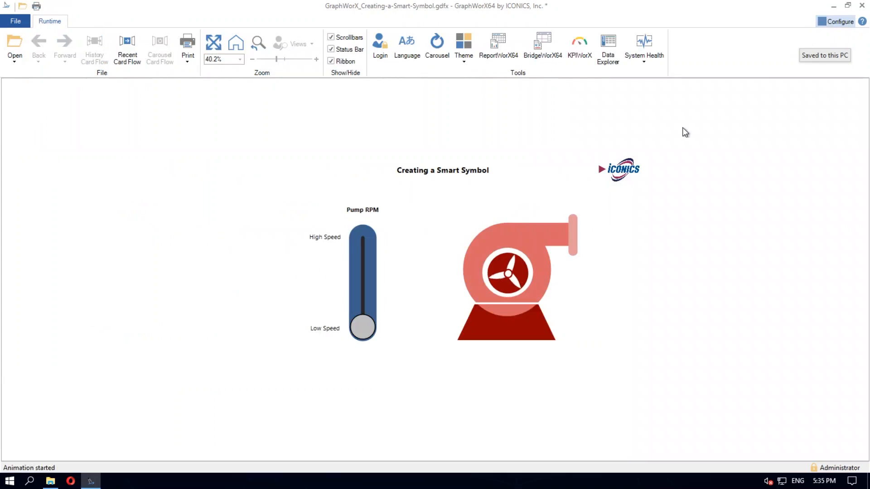
drag(362, 326, 364, 236)
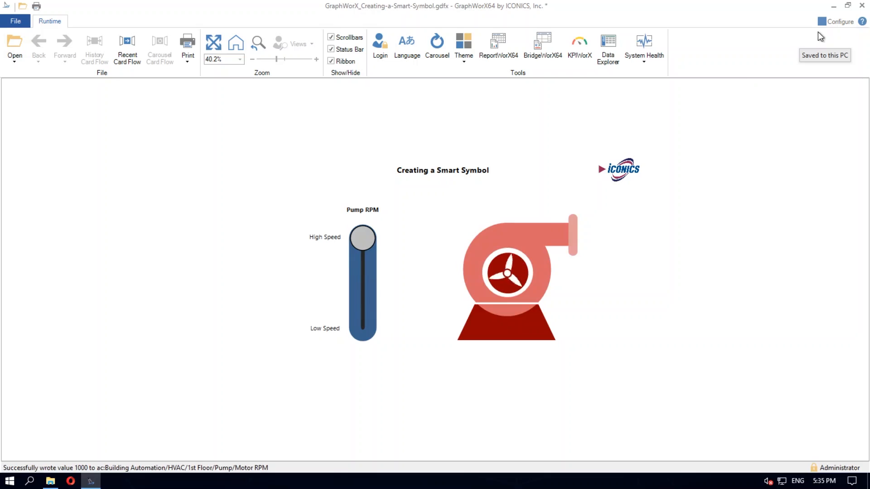
click(833, 22)
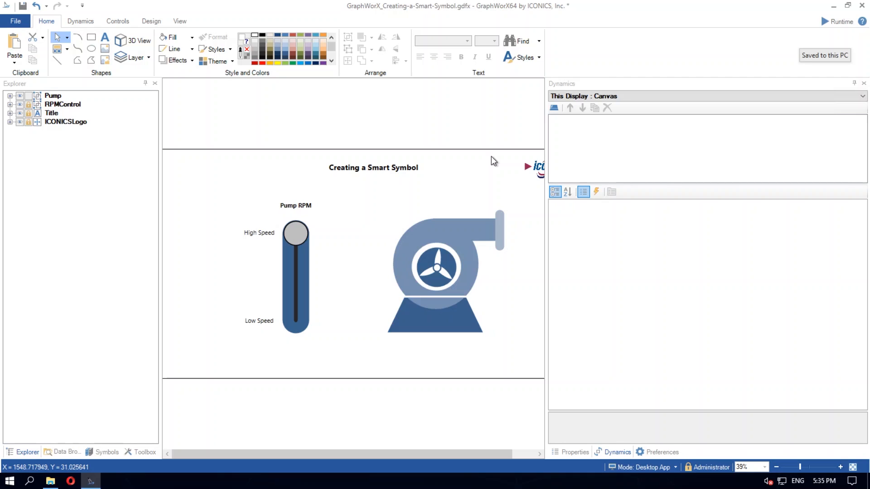
Examine the data sources of the color dynamics on the Pump group's Outlet and Pipe shapes.
click(10, 97)
click(60, 107)
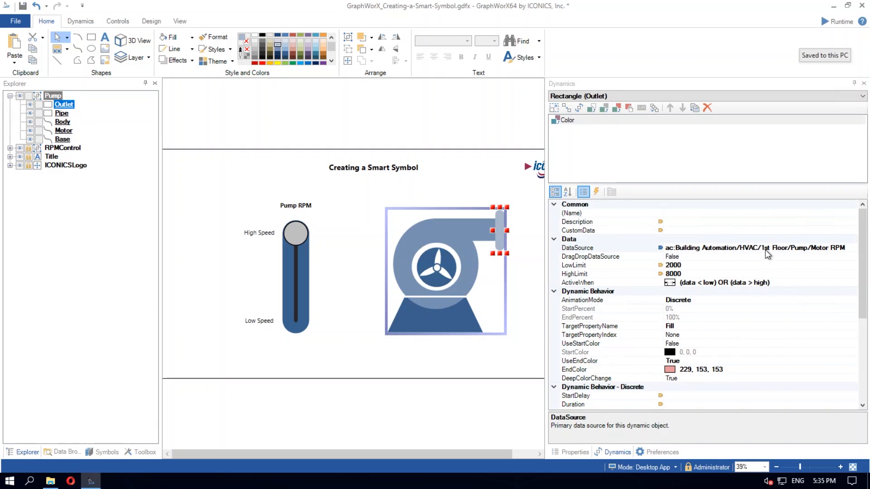
click(765, 251)
click(766, 250)
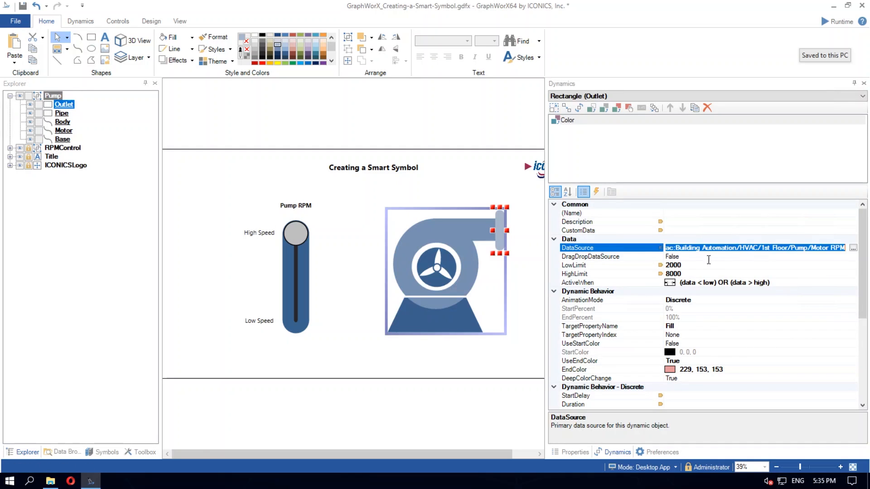
click(64, 115)
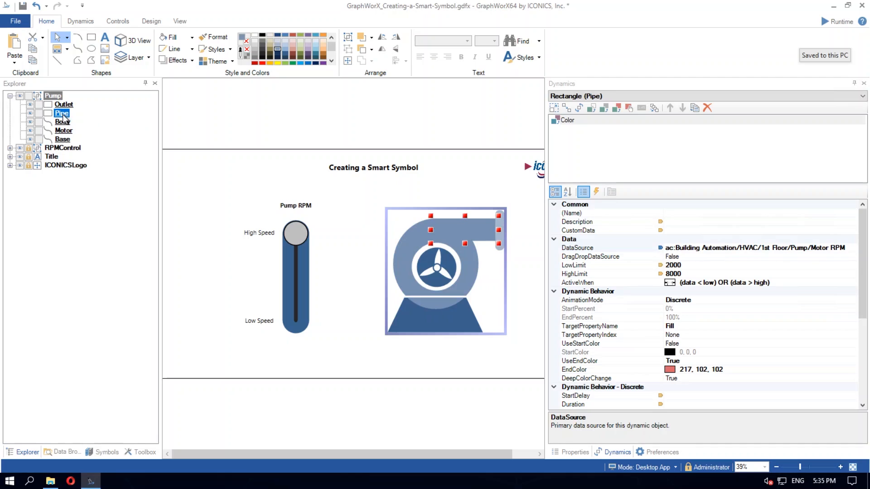
click(701, 248)
click(701, 248)
click(700, 247)
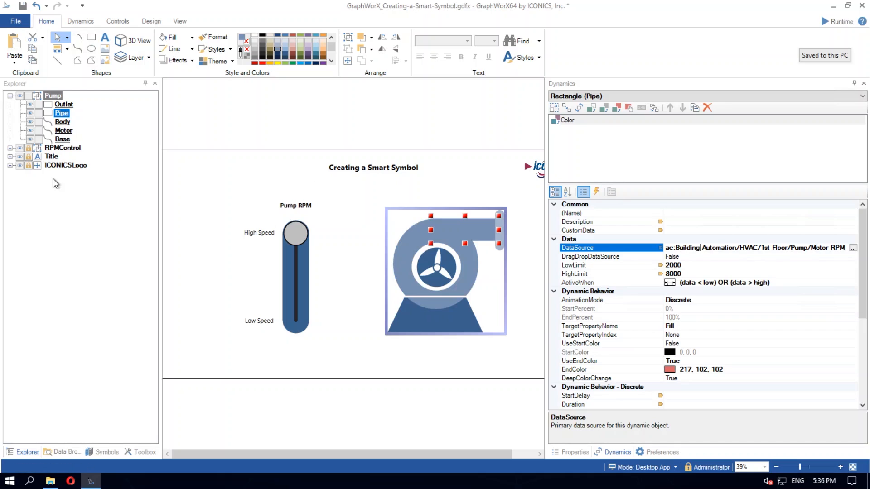
Convert the Pump group to a smart symbol with its data sources exposed as smart properties, without optimizing hierarchical data sources.
click(48, 98)
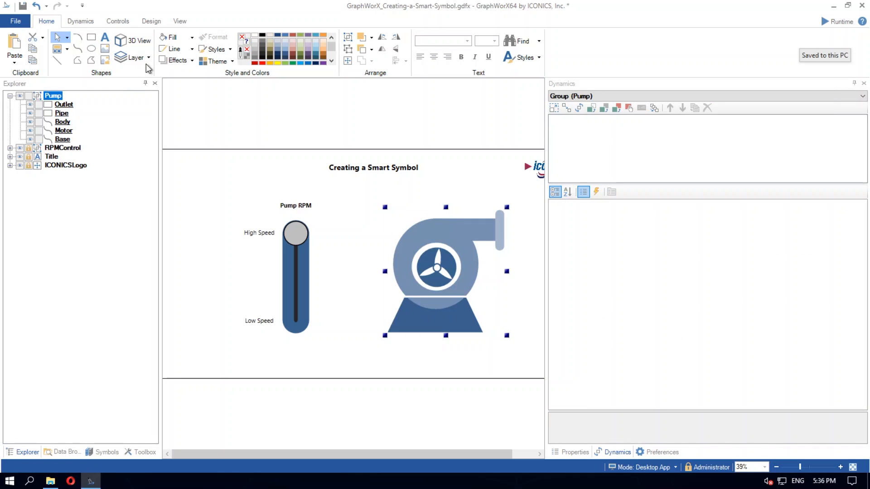
click(82, 23)
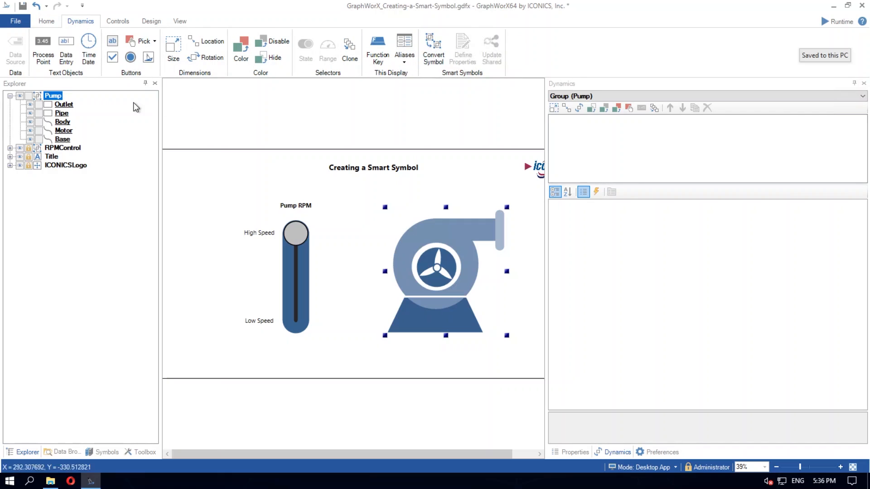
right_click(52, 97)
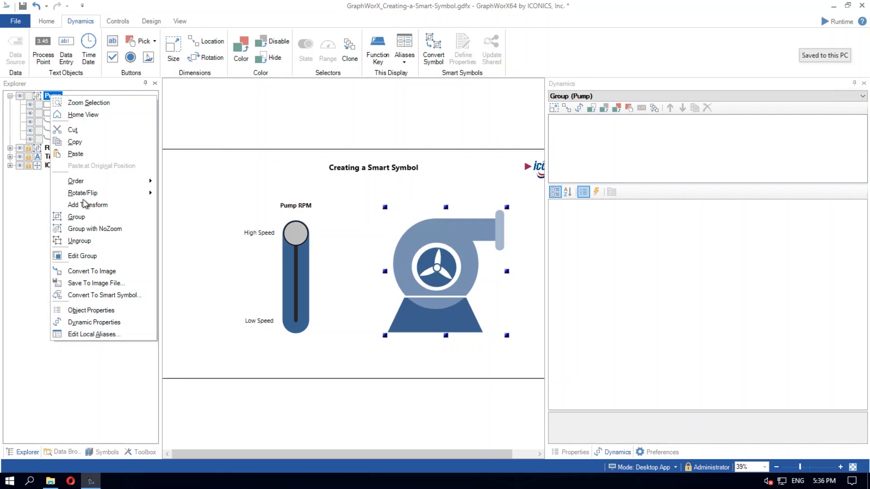
click(114, 297)
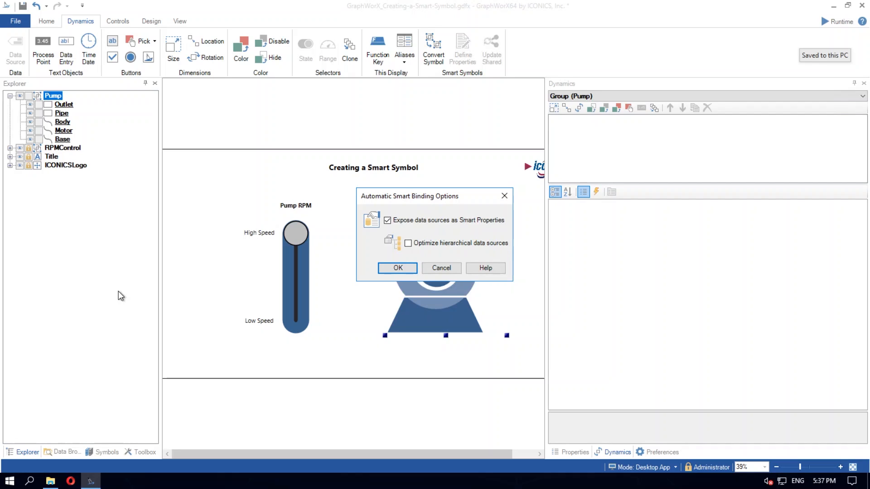
click(399, 268)
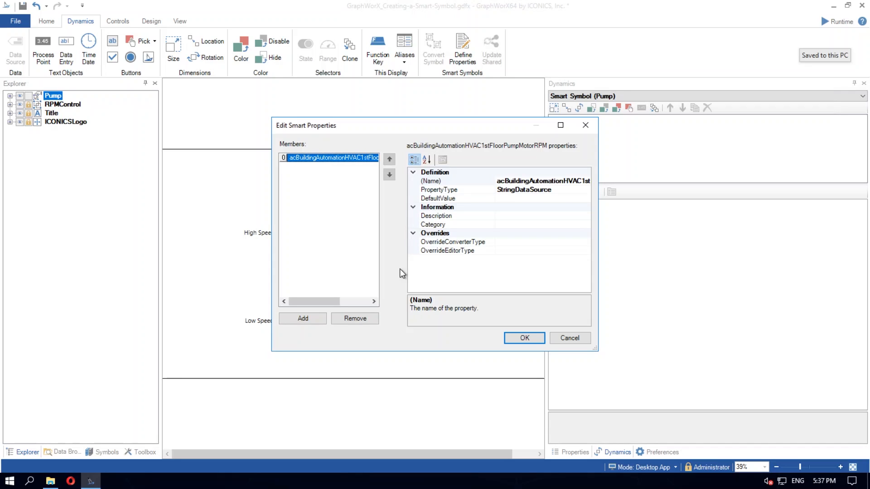
Rename the Pump symbol's exposed motor RPM smart property as PumpRPM.
click(431, 181)
key(Tab)
text(PumpRPM)
key(BackSpace)
key(BackSpace)
text(RM)
key(BackSpace)
key(BackSpace)
text(PM)
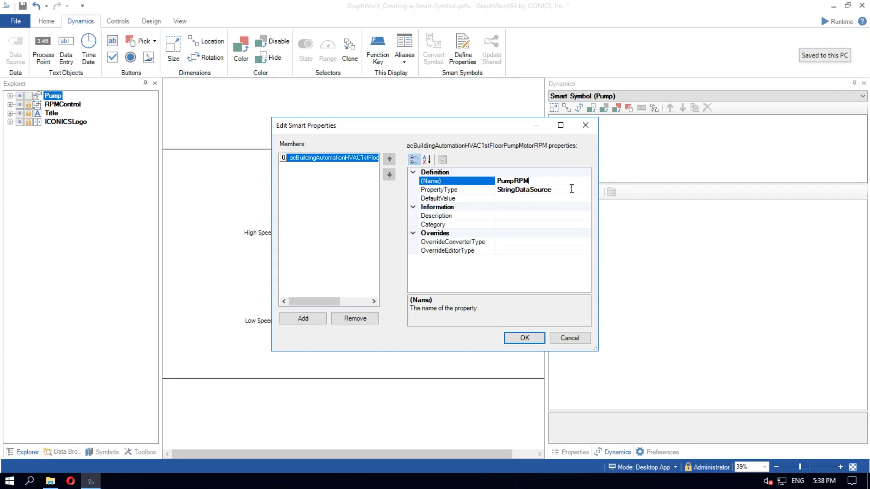
Look through the property types available for the PumpRPM smart property, keeping StringDataSource.
click(574, 190)
click(585, 190)
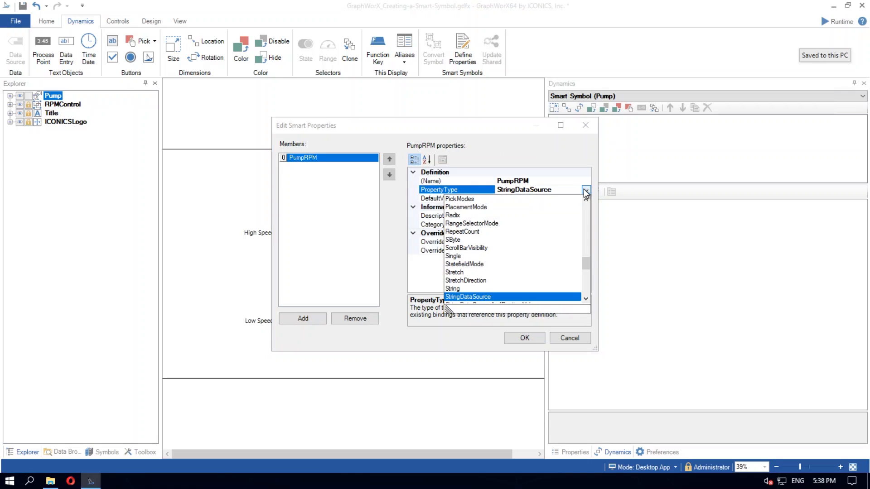
scroll(572, 208, down, 4)
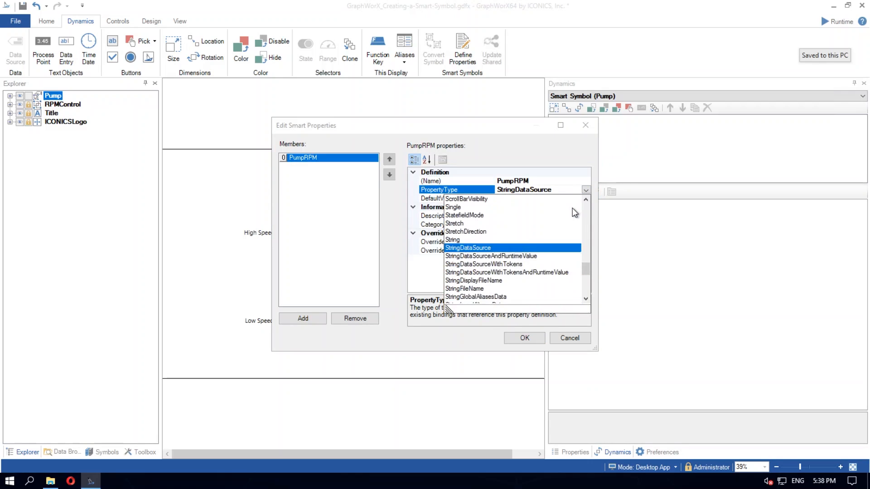
scroll(572, 208, down, 3)
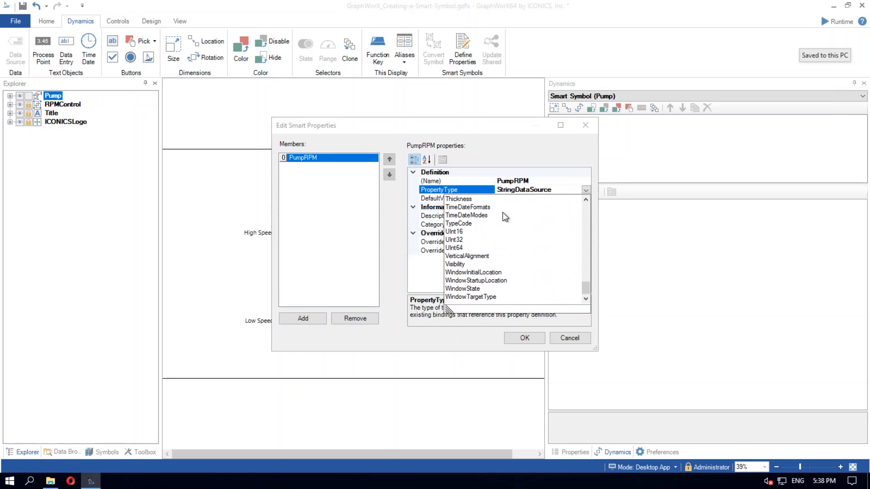
click(444, 211)
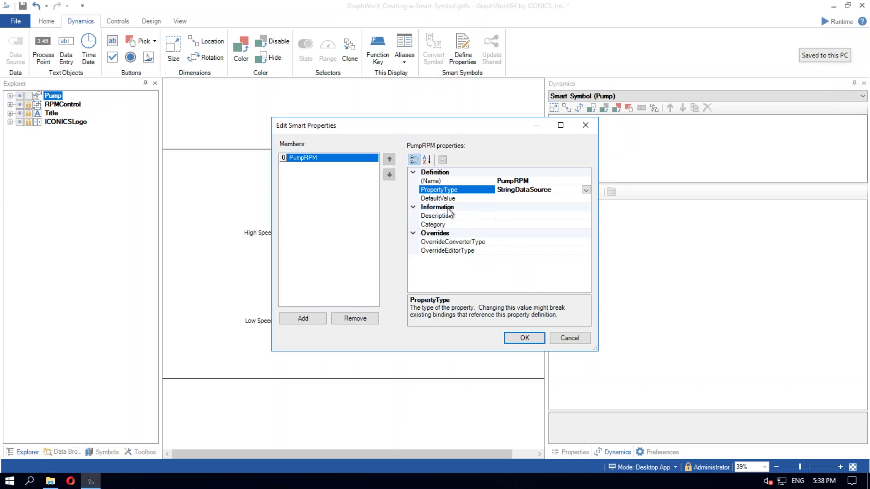
Assign the PumpRPM smart property to the category Datasources and accept the smart property definitions.
click(507, 223)
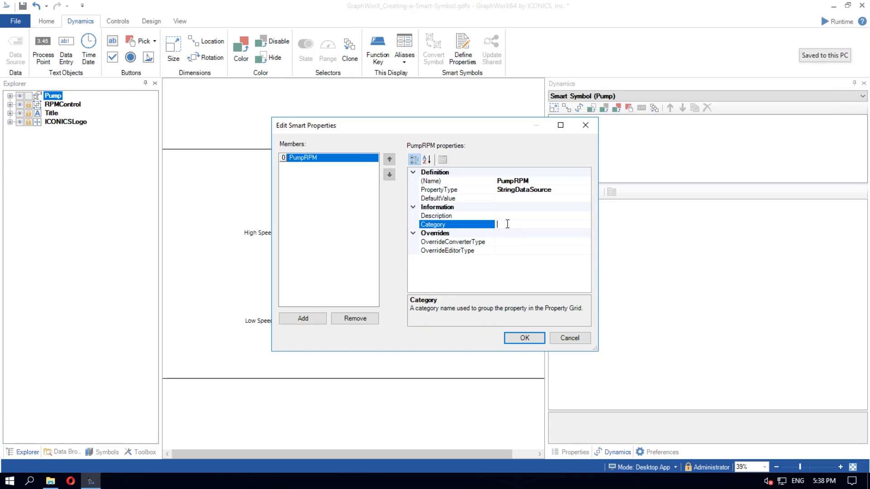
text(Datasources)
click(525, 338)
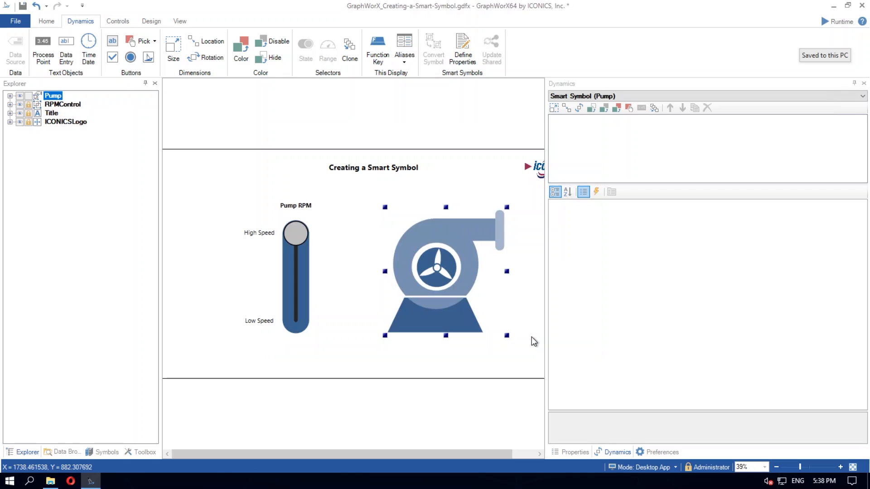
Inspect the Pump symbol's PumpRPM property and the data source of the Outlet's color dynamic.
click(565, 453)
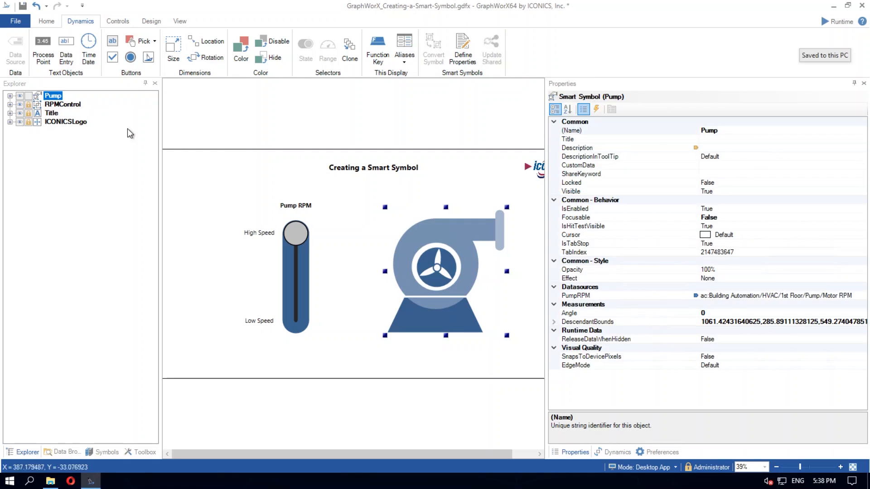
click(10, 96)
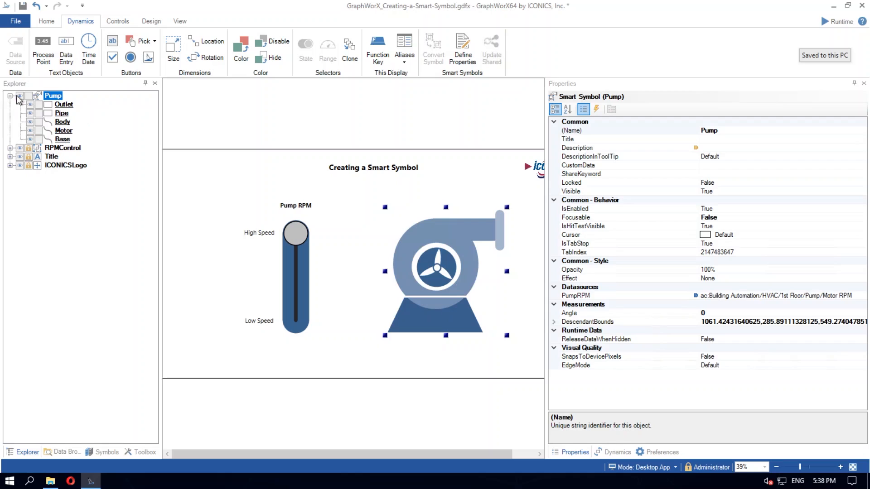
click(64, 106)
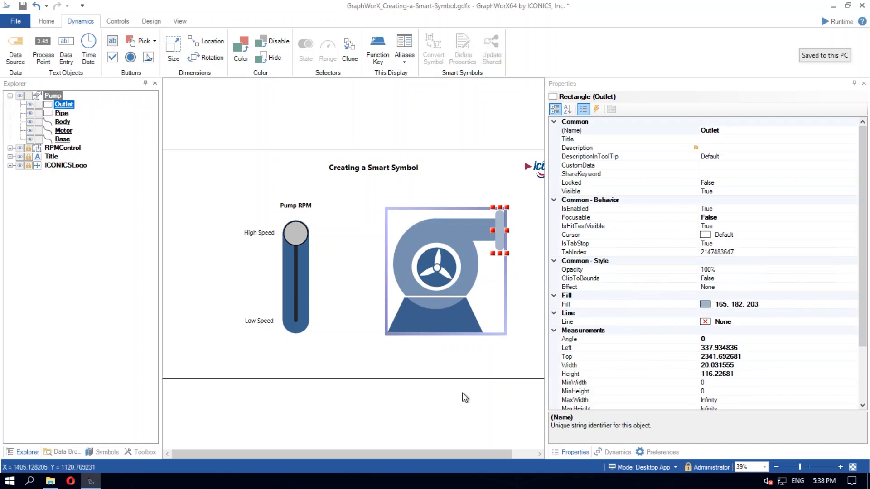
click(607, 453)
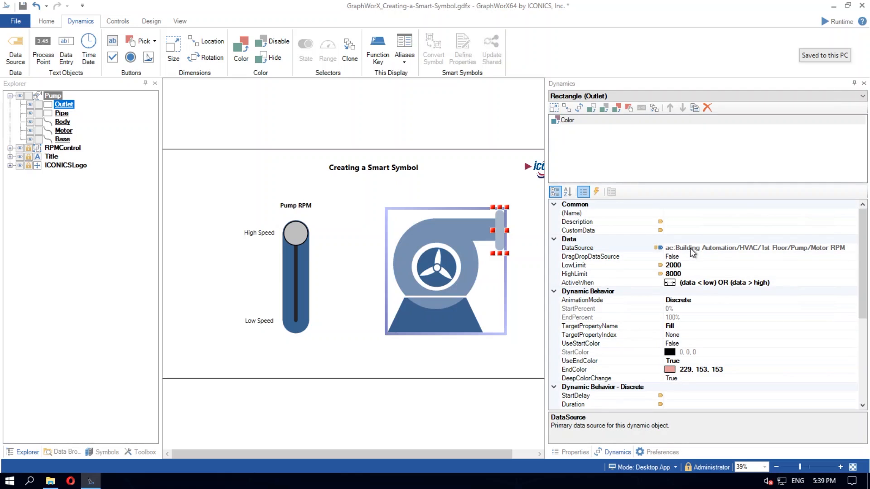
Set the Pump symbol's PumpRPM data source to ac:Building Automation/HVAC/2nd Floor/Pump/Motor RPM and check the Outlet's color dynamic.
click(57, 97)
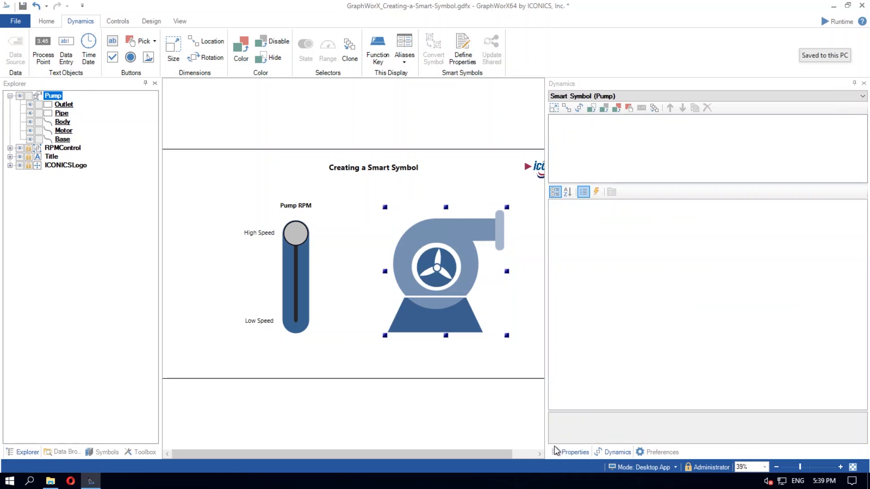
click(567, 452)
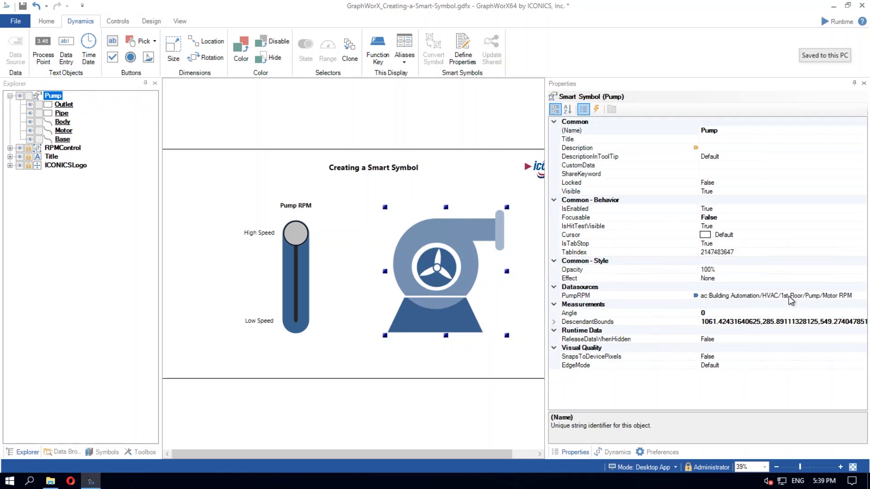
click(789, 296)
key(BackSpace)
key(BackSpace)
key(BackSpace)
text(2nd)
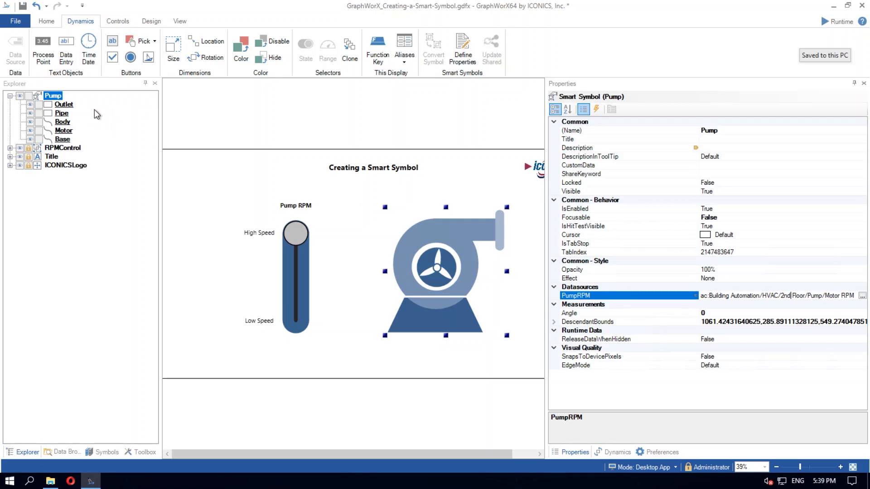
click(63, 105)
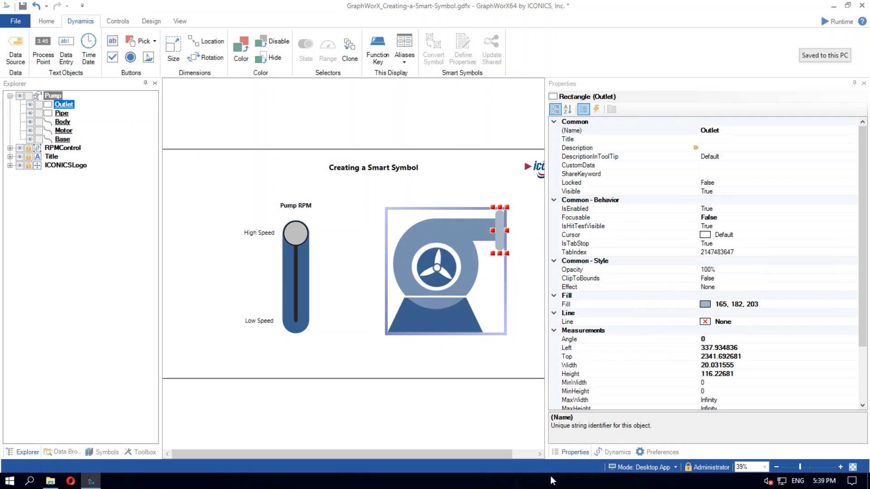
click(608, 452)
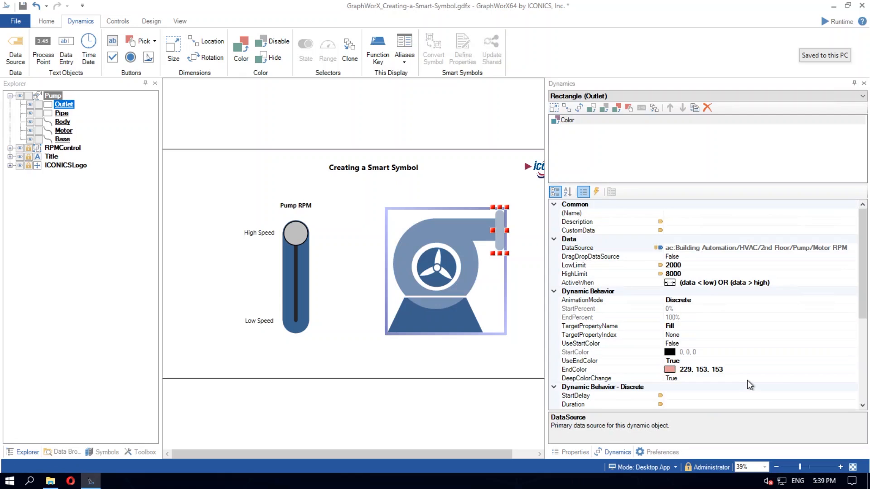